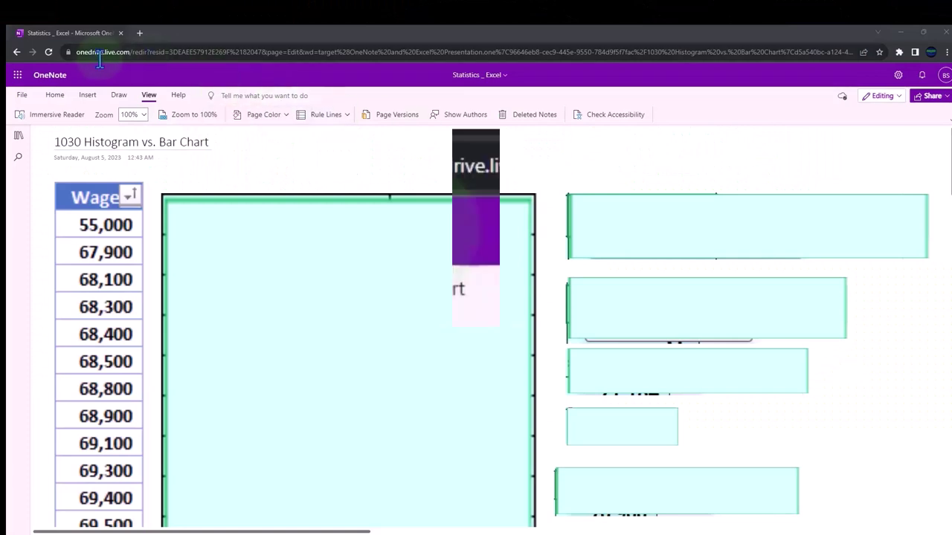
- Open the 1000 Introduction page from the OneNote and Excel Transcript section in Immersive Reader and bring up its reading preferences
click(18, 136)
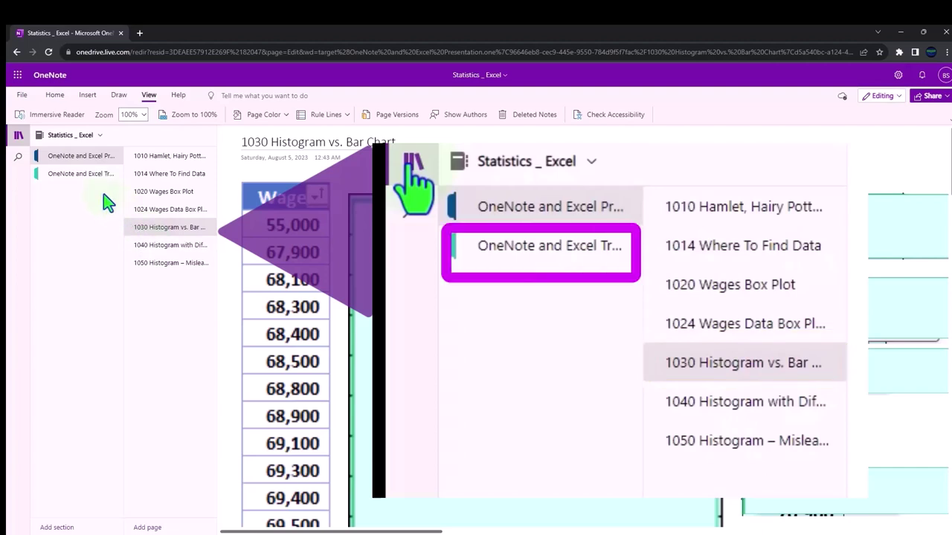
click(84, 179)
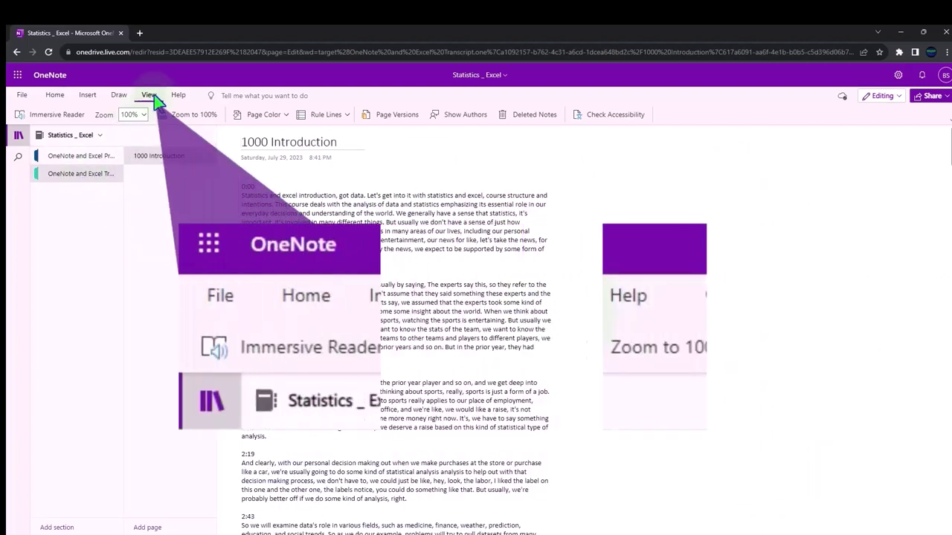
click(83, 113)
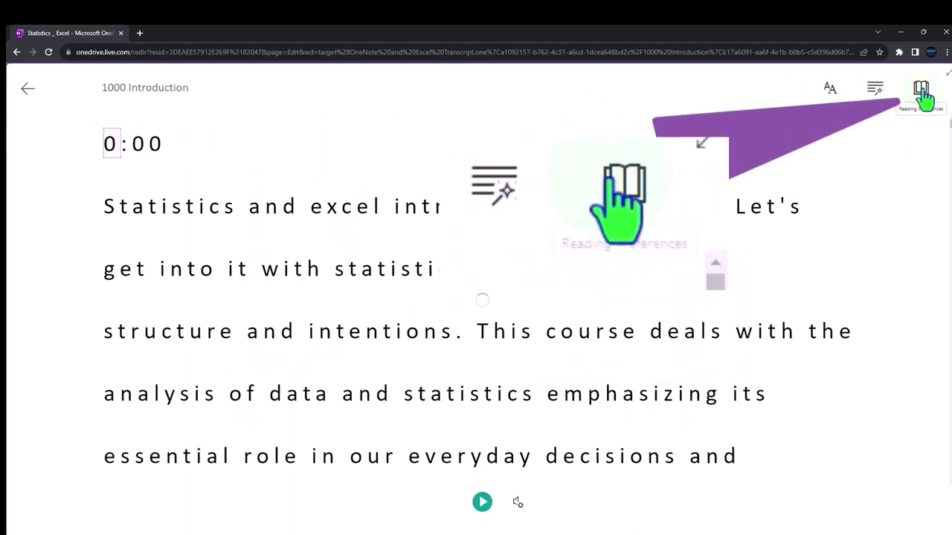
click(922, 91)
click(922, 288)
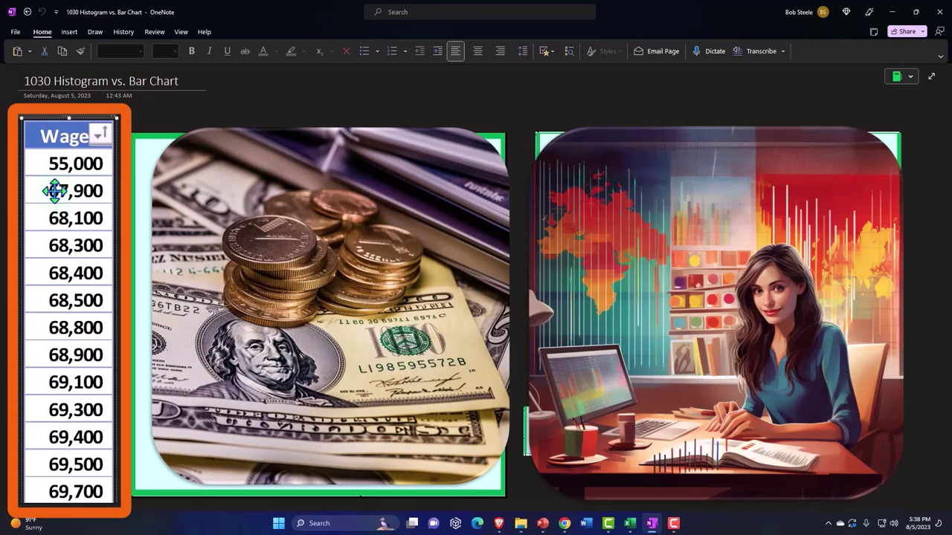
- Shrink the cover over the statistics table to reveal the Mean or Average and Function rows, and remove the cover from the AVERAGE formula
scroll(55, 191, down, 4)
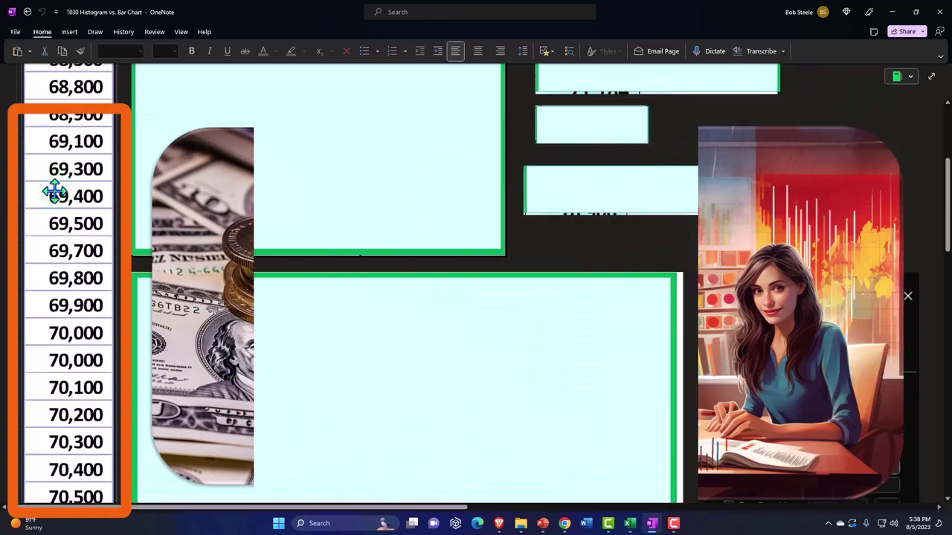
scroll(54, 191, down, 3)
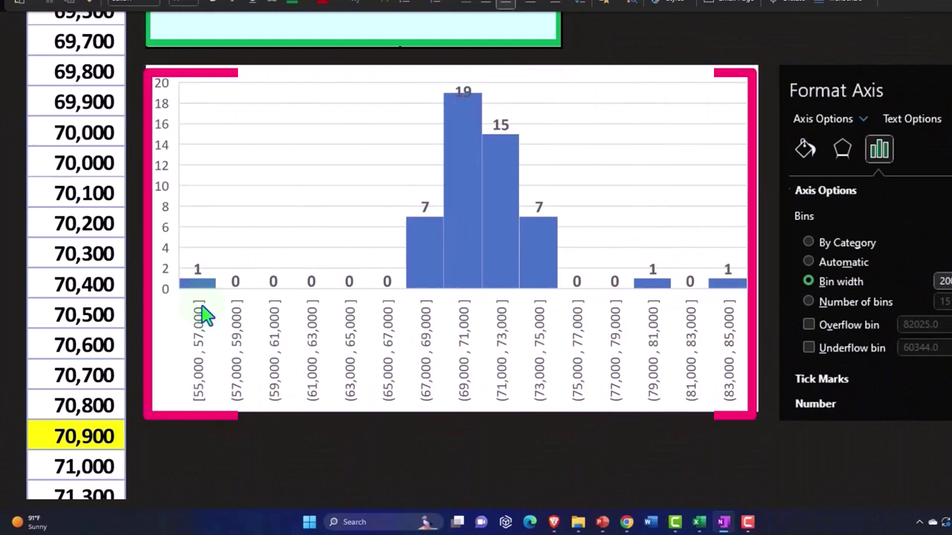
scroll(202, 312, up, 4)
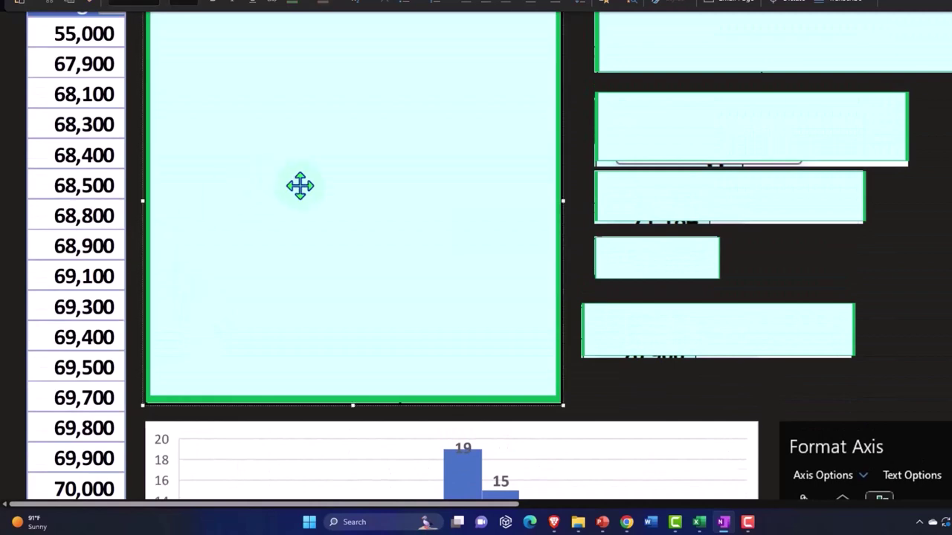
scroll(300, 185, up, 1)
drag(344, 152, 343, 247)
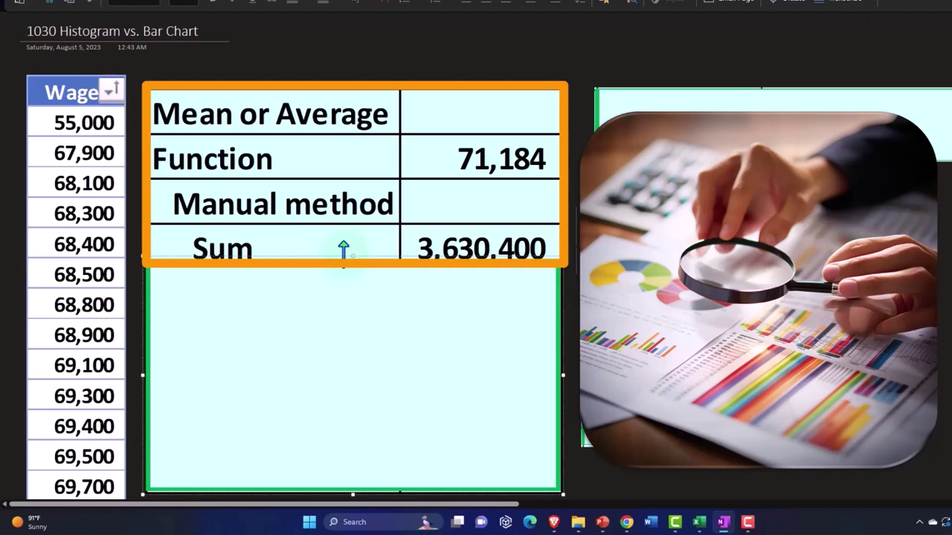
drag(356, 249, 357, 191)
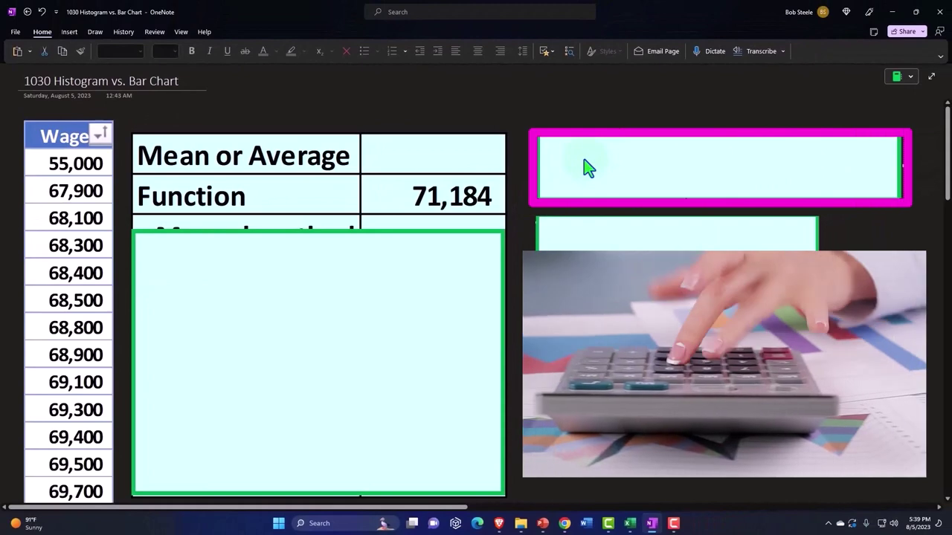
click(587, 167)
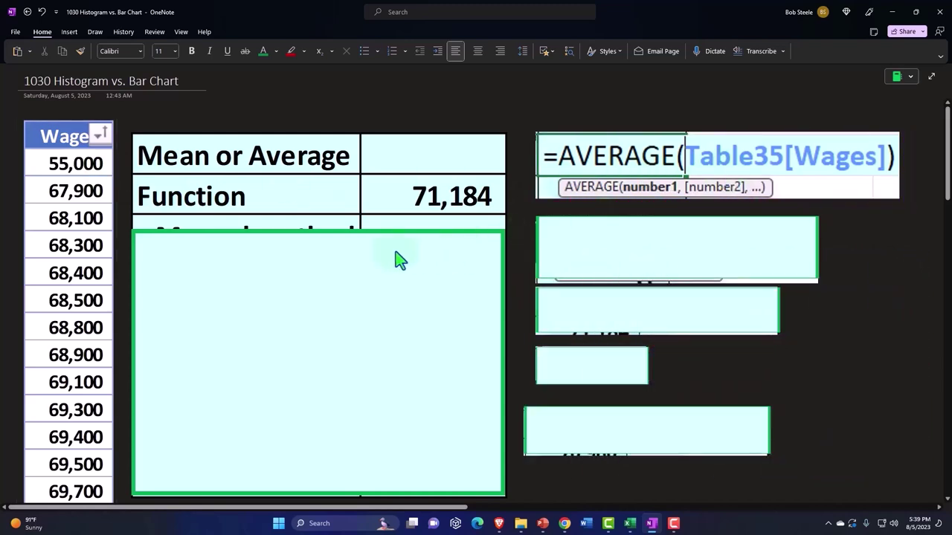
- Reveal the Manual method and Sum rows of the statistics table and delete the cover over the SUM formula
click(357, 247)
drag(320, 227, 314, 296)
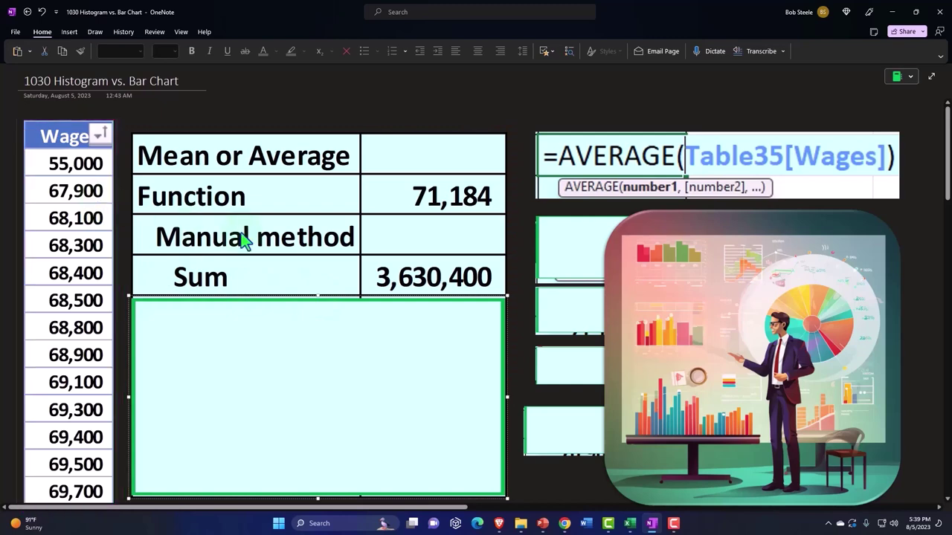
click(578, 239)
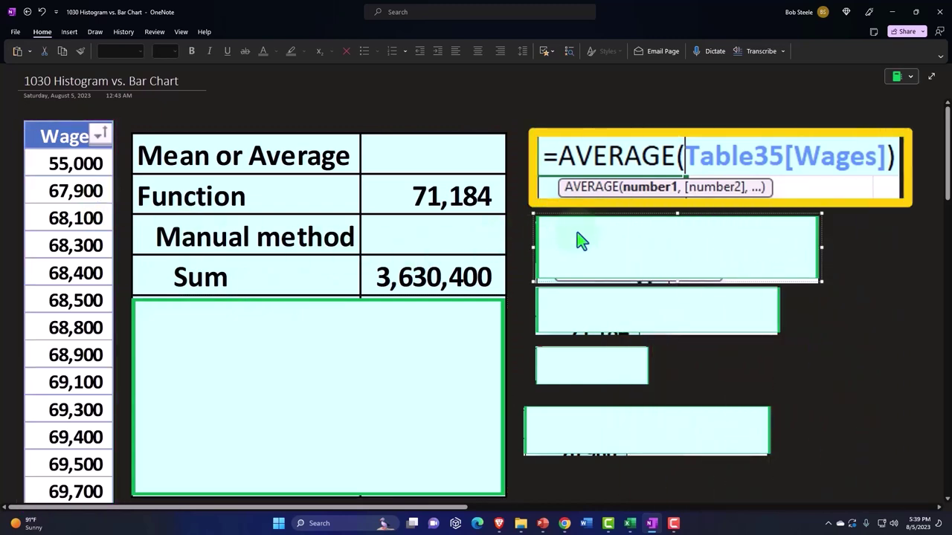
key(Delete)
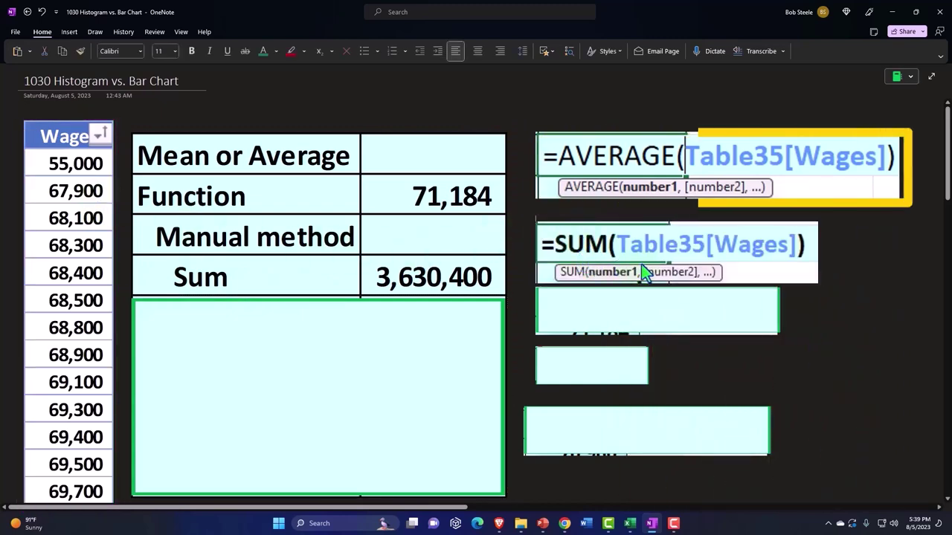
- Reveal the Count row of the statistics table and remove the cover from the COUNT formula
click(333, 413)
drag(314, 297, 315, 334)
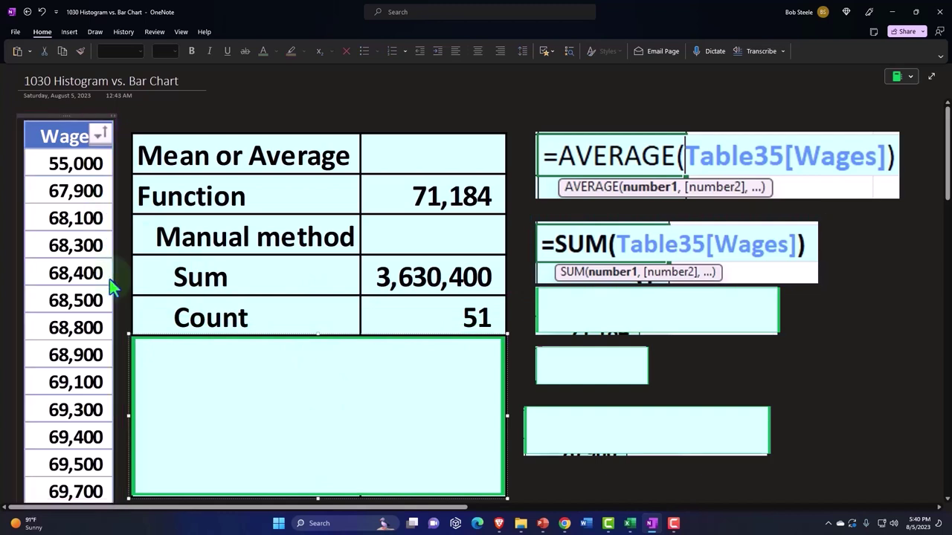
click(609, 317)
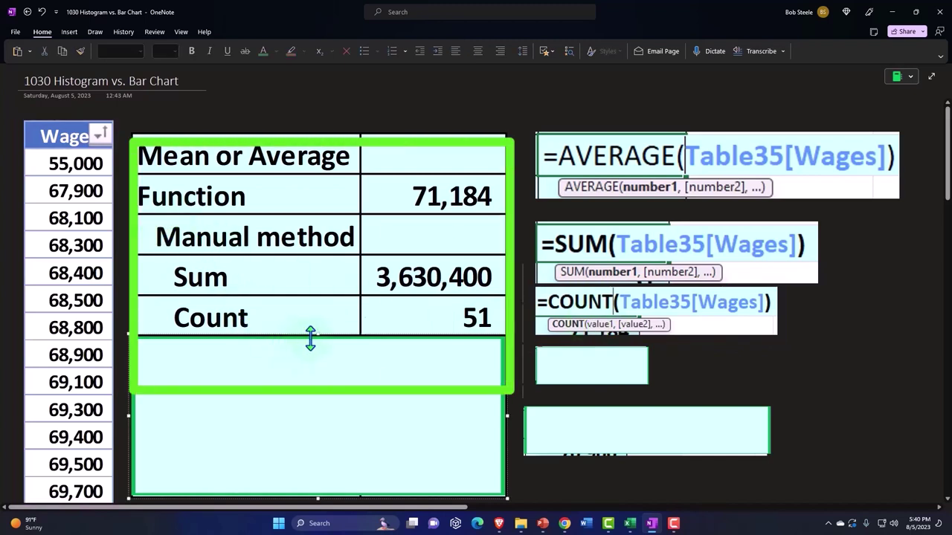
- Reveal the manual Average row of the statistics table and delete the cover over the =D5/D6 formula
drag(310, 335, 319, 379)
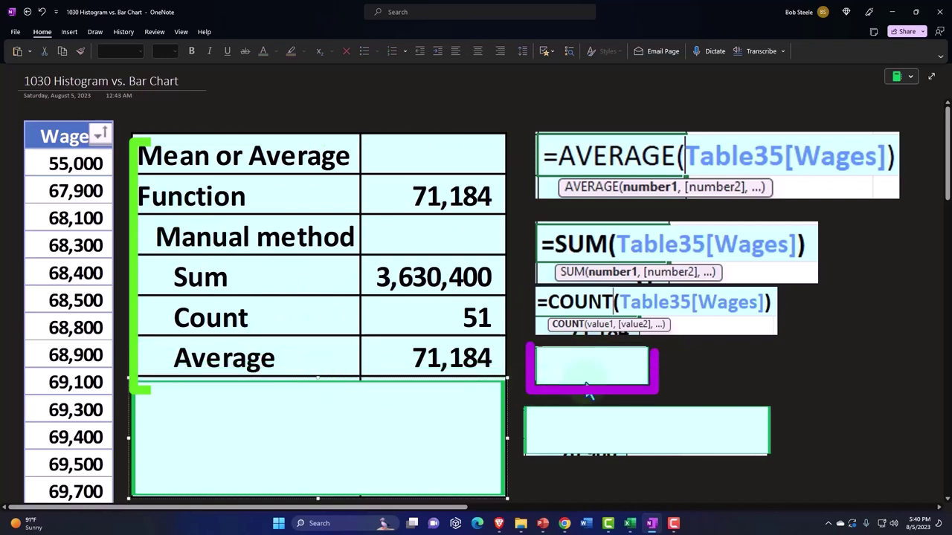
click(612, 366)
key(Delete)
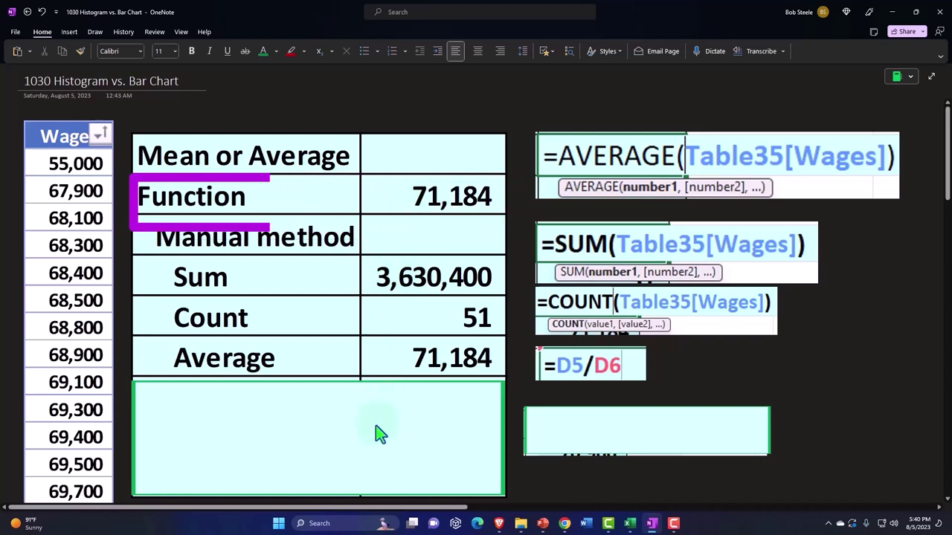
- Uncover the Median and Manual rows at the end of the statistics table and delete the cover over the MEDIAN formula
drag(316, 382, 312, 448)
scroll(318, 401, down, 2)
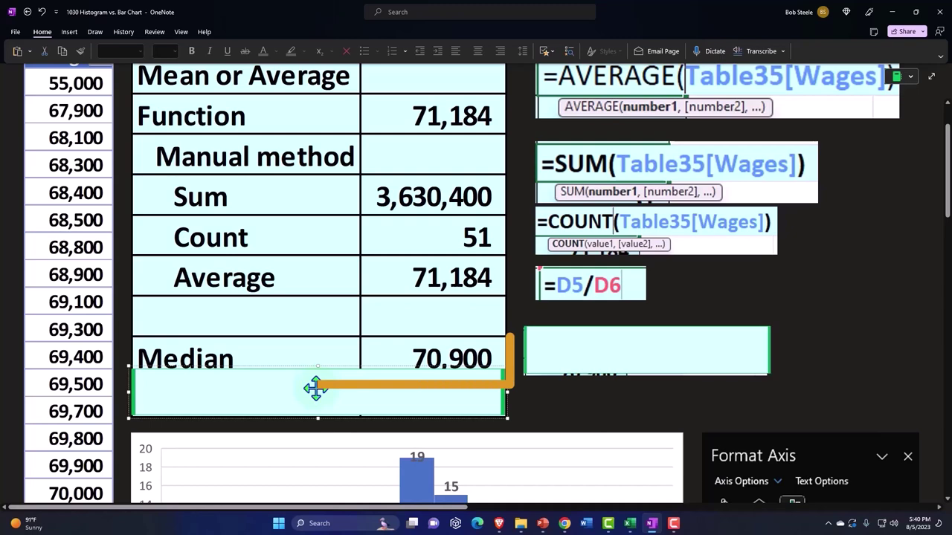
key(Delete)
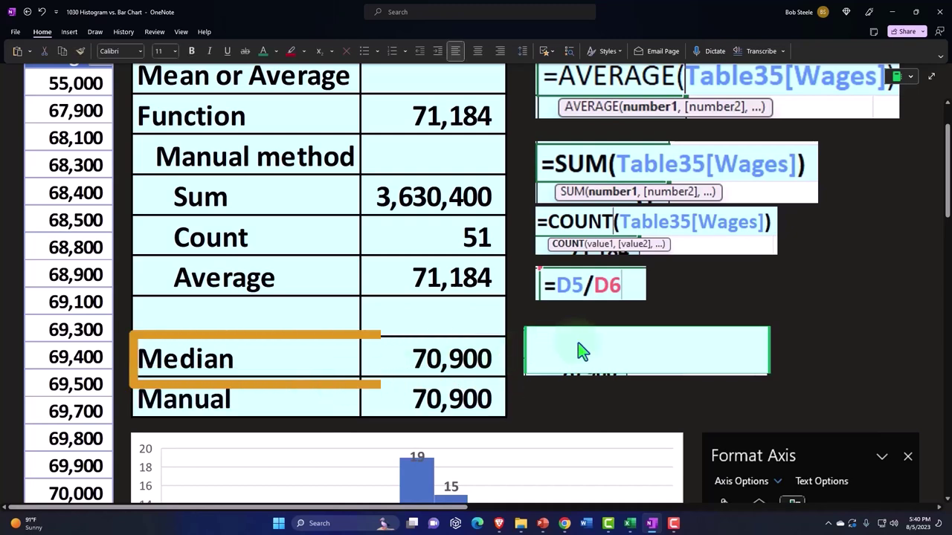
click(577, 350)
key(Delete)
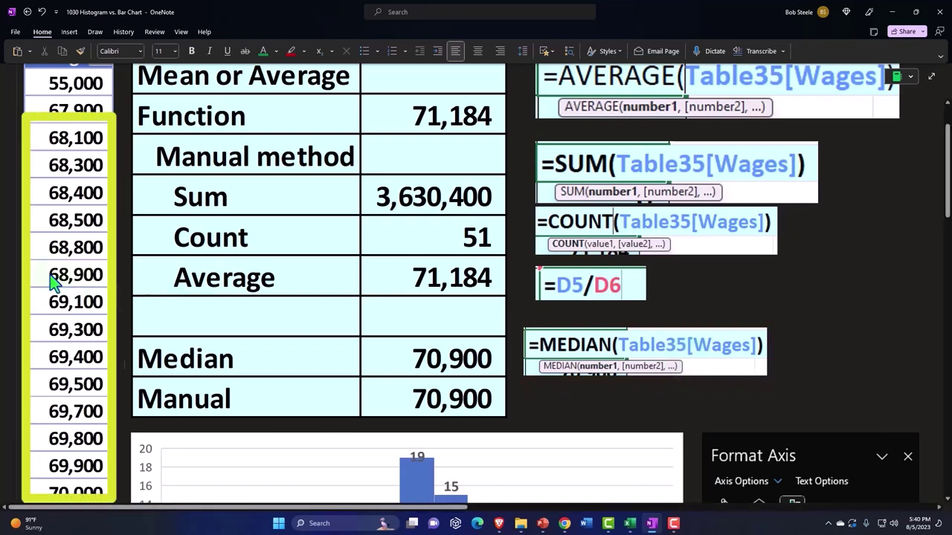
- Examine the sorted wages list and its highlighted middle value against the mean, the median and the histogram's bins
scroll(50, 276, up, 2)
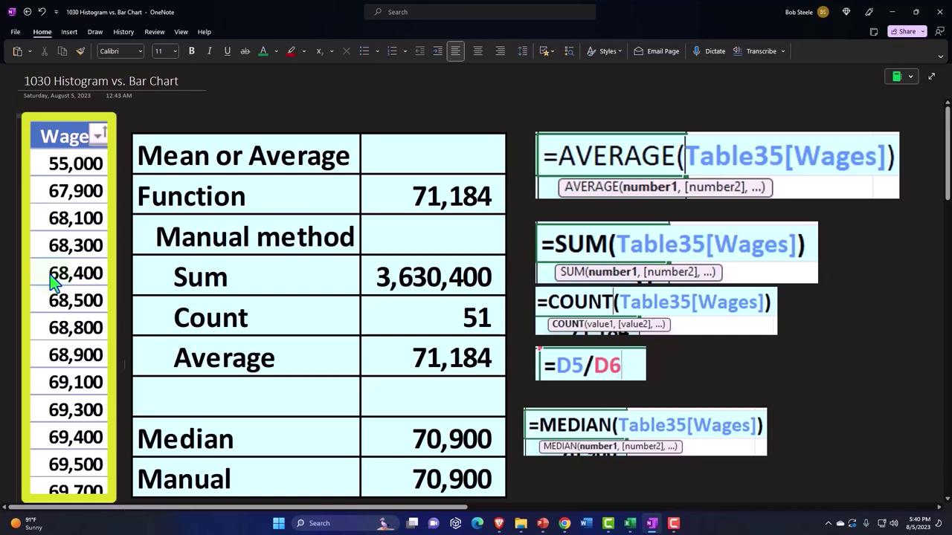
scroll(50, 274, down, 5)
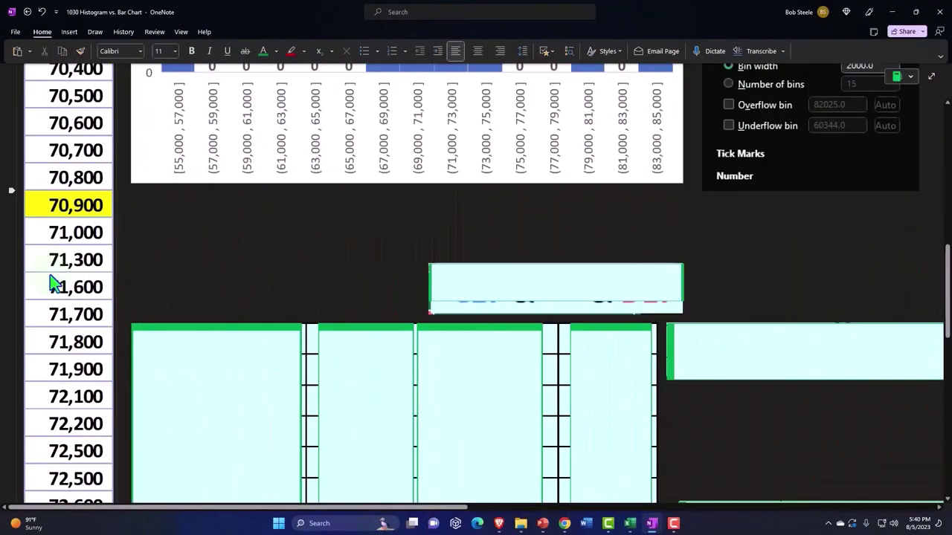
scroll(56, 282, up, 5)
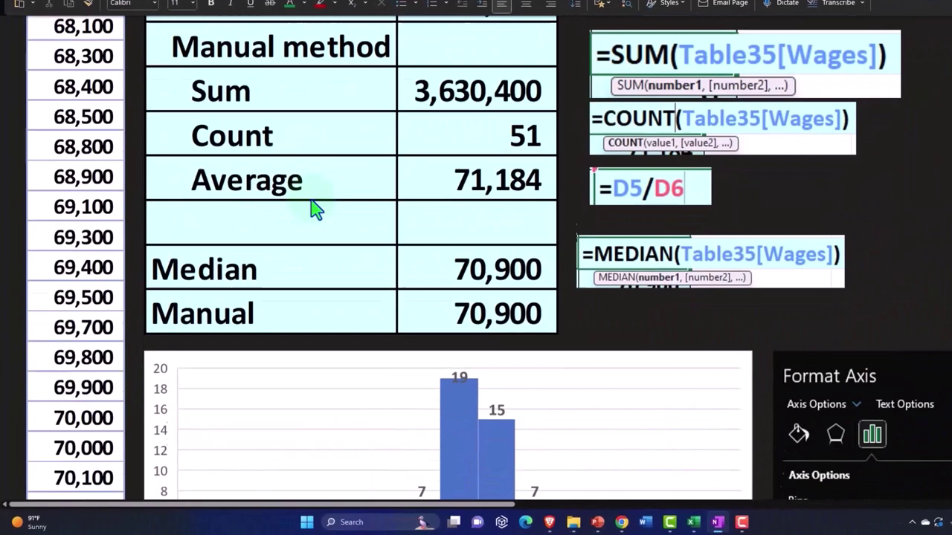
scroll(316, 208, down, 5)
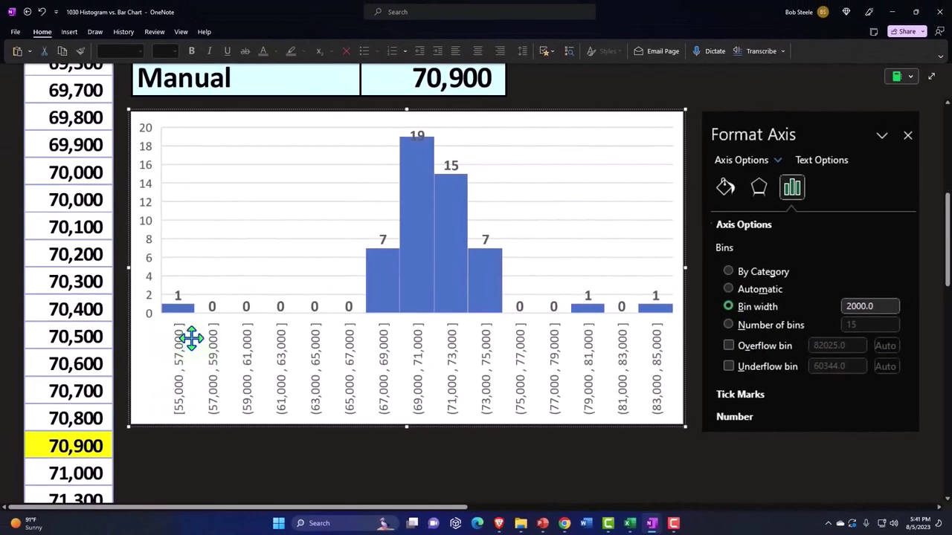
scroll(186, 313, up, 10)
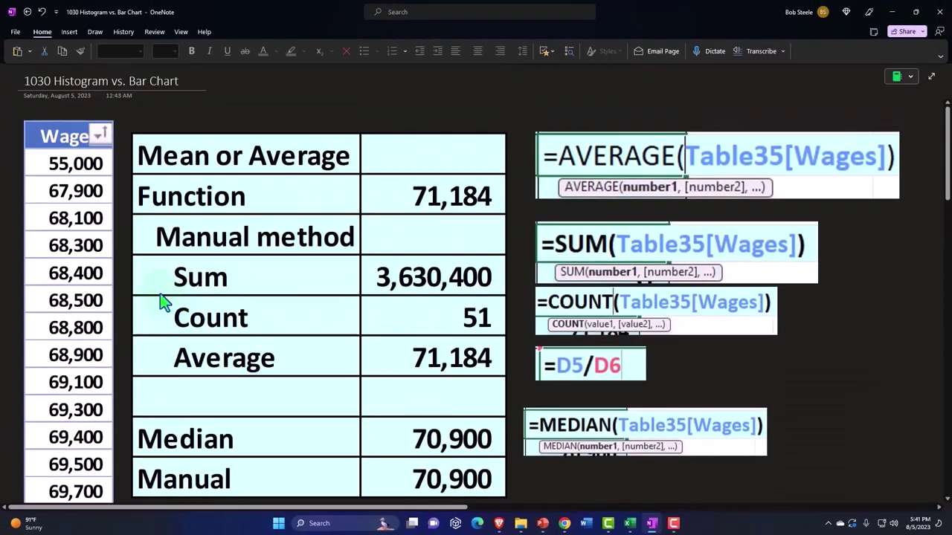
scroll(166, 319, down, 10)
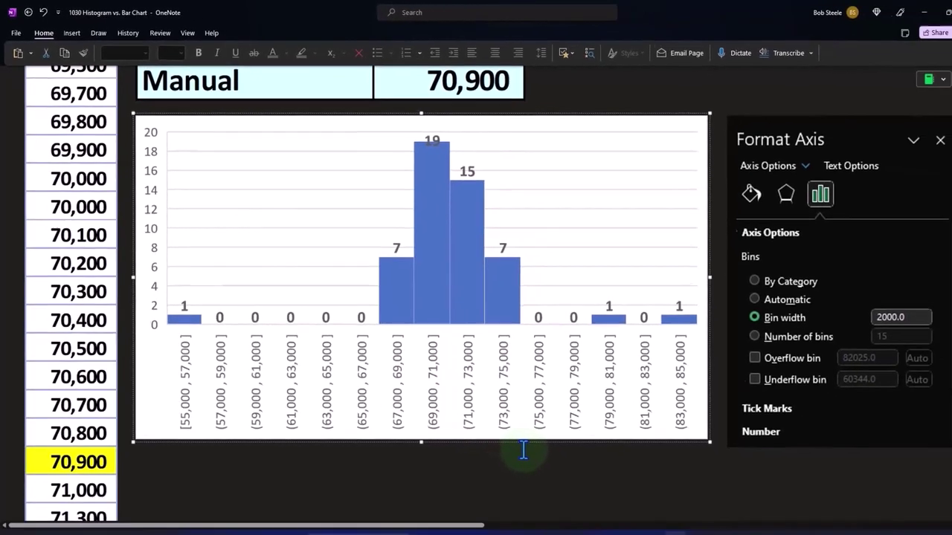
scroll(202, 384, up, 10)
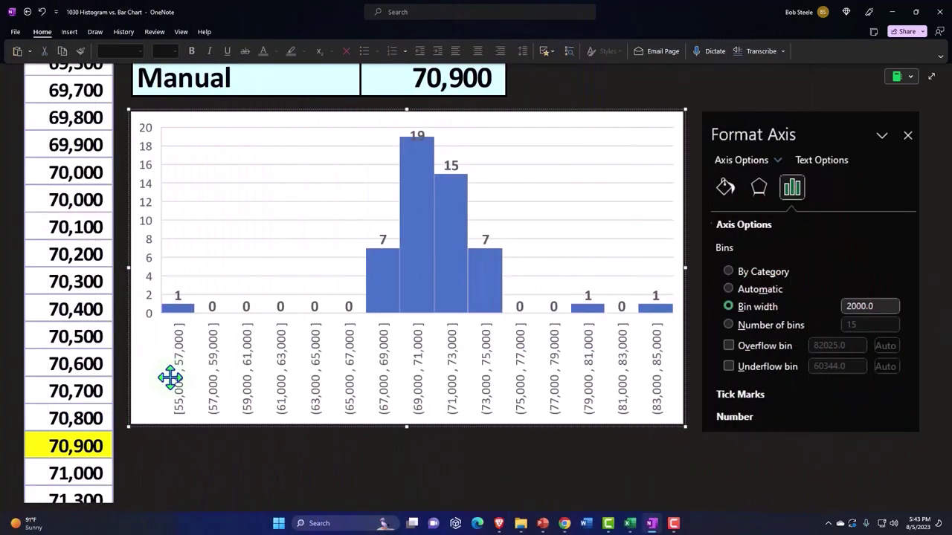
- Shrink the cover over the bin column below the histogram to reveal the 49,000, 57,000 and 59,000 entries
scroll(332, 370, down, 5)
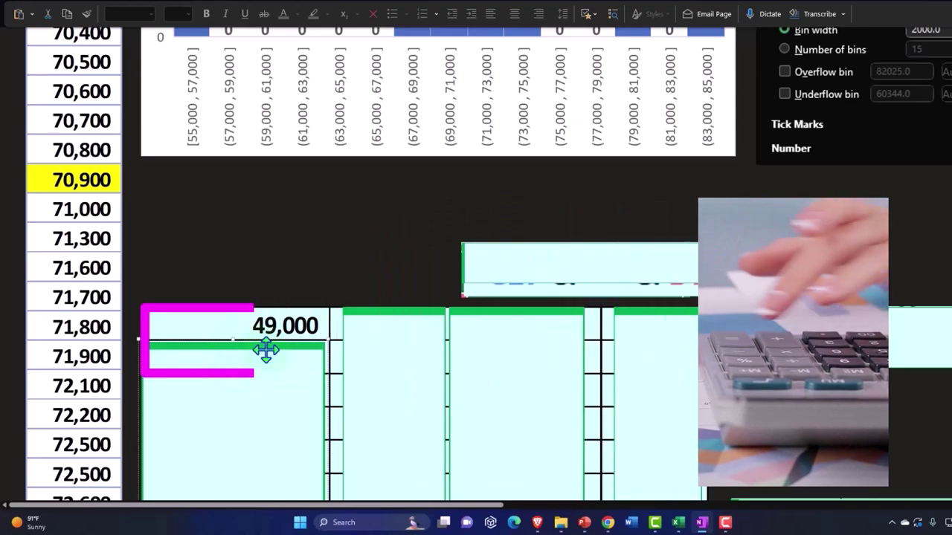
scroll(261, 355, up, 12)
scroll(261, 354, down, 5)
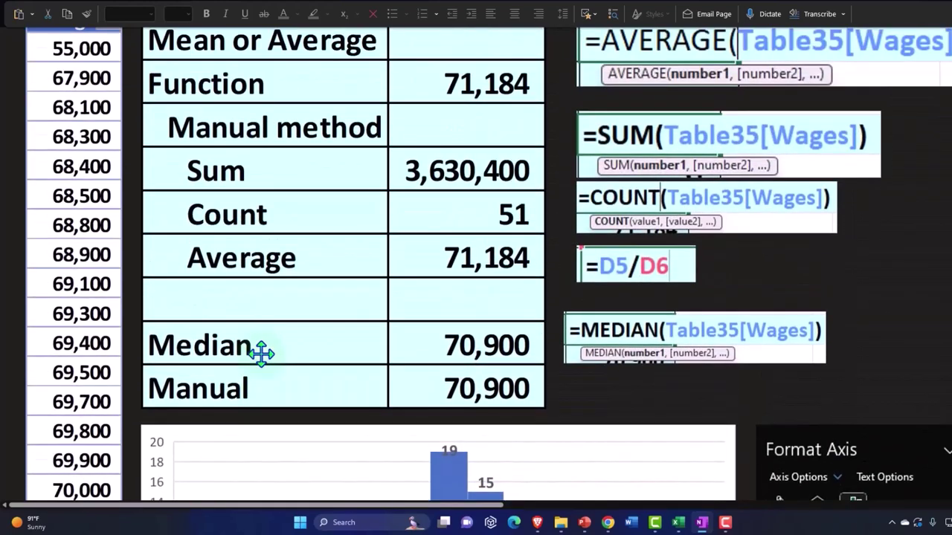
scroll(106, 238, up, 3)
scroll(169, 334, up, 5)
scroll(186, 297, down, 5)
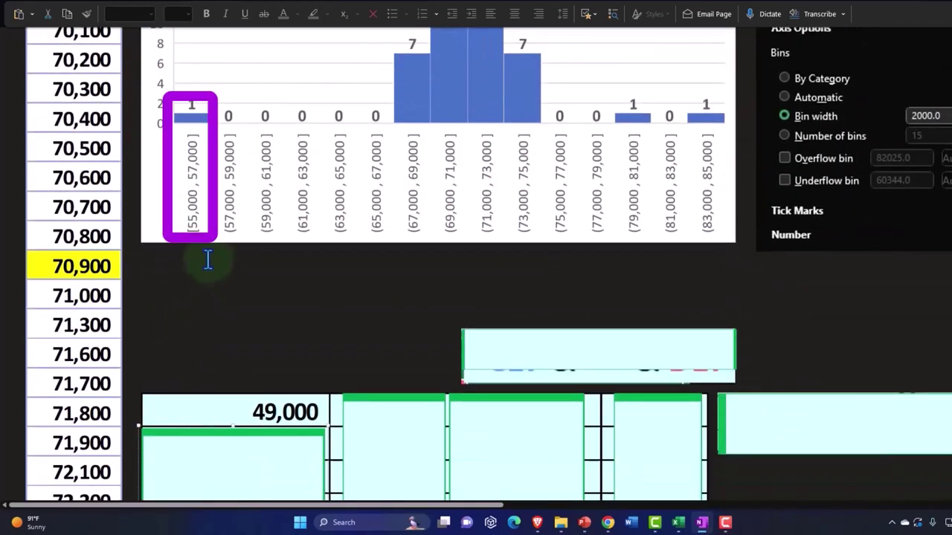
scroll(230, 304, down, 3)
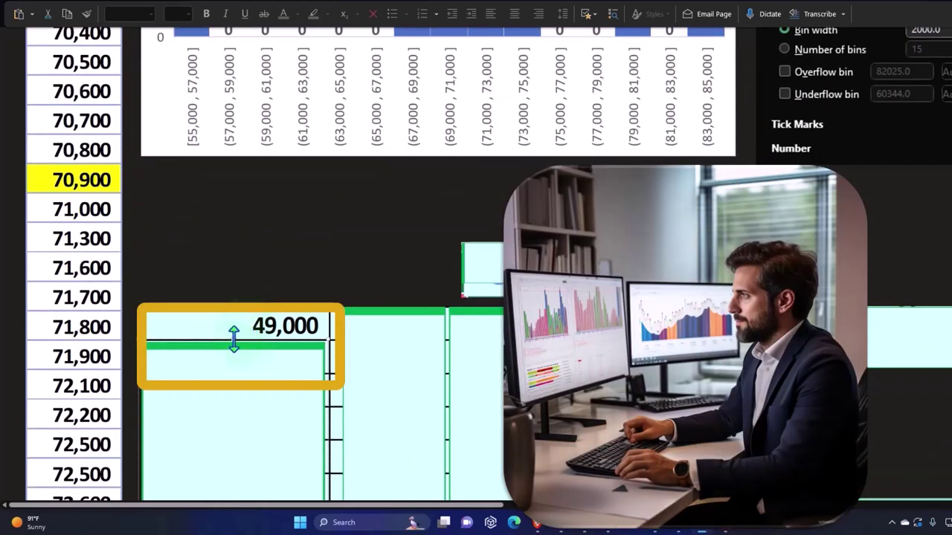
drag(233, 339, 231, 370)
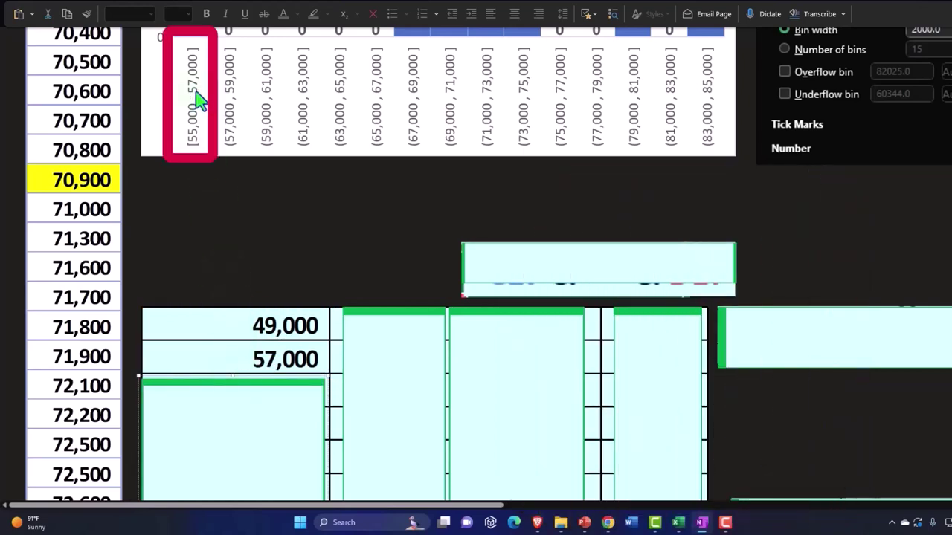
scroll(246, 228, down, 1)
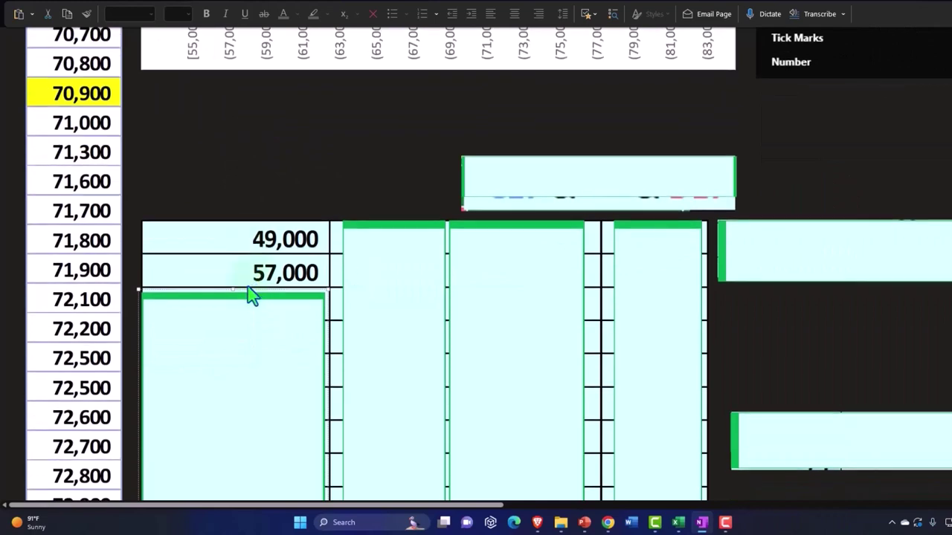
drag(233, 286, 235, 320)
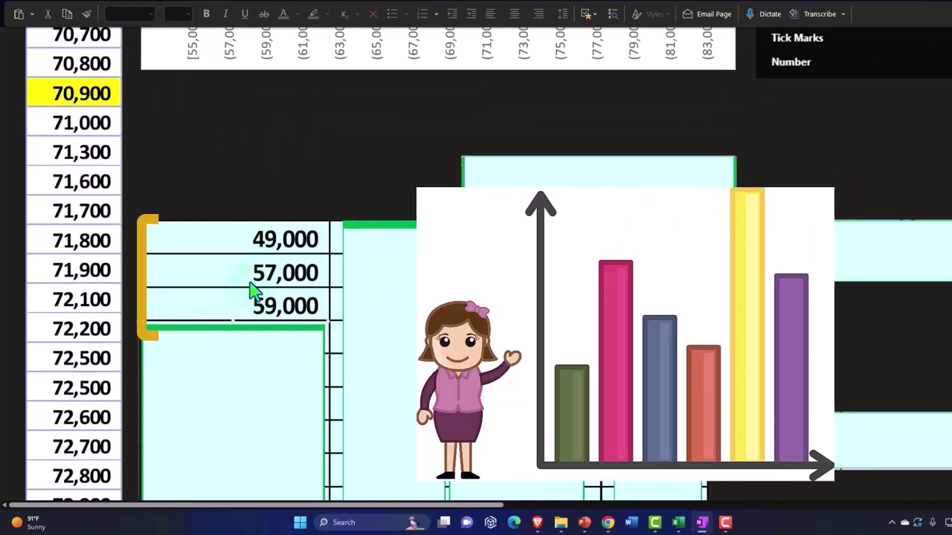
- Lower the cover's upper edge on the bin column to reveal the 61,000 and 63,000 entries
scroll(250, 290, up, 1)
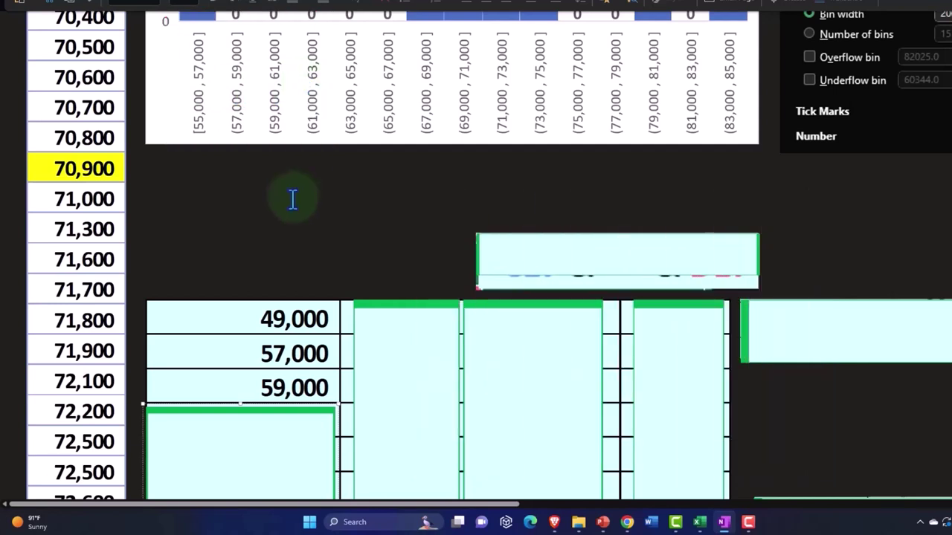
scroll(293, 216, down, 2)
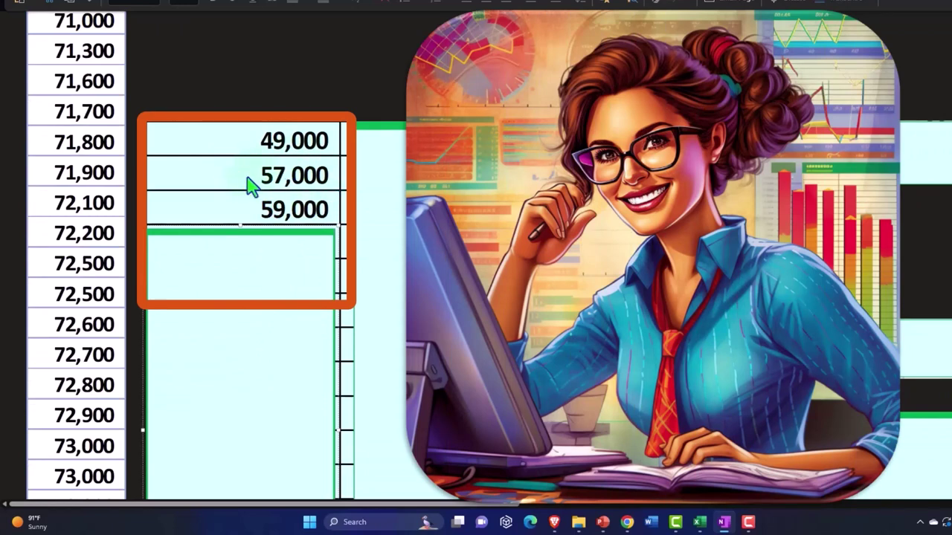
drag(242, 223, 245, 260)
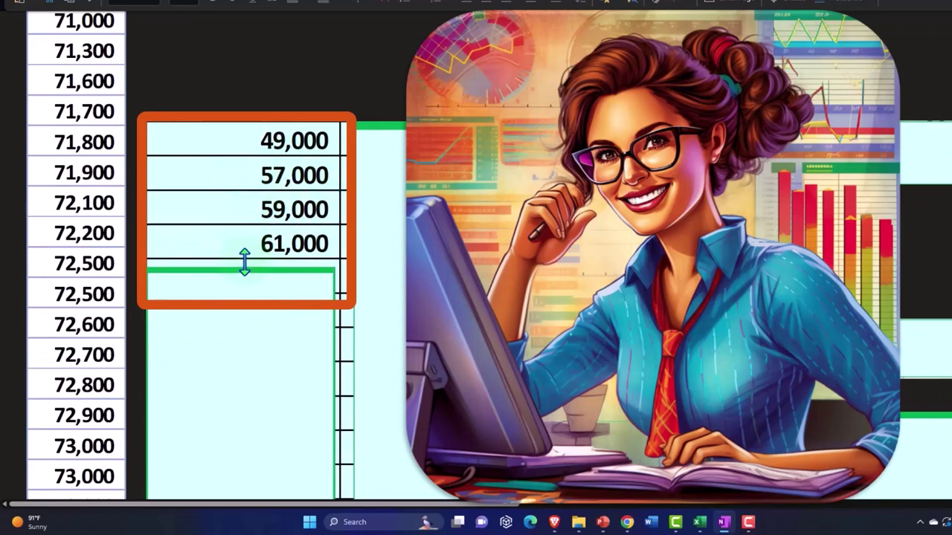
drag(245, 260, 252, 288)
- Uncover the rest of the bin column, from 65,000 down to 83,000, and remove its cover
scroll(252, 290, down, 1)
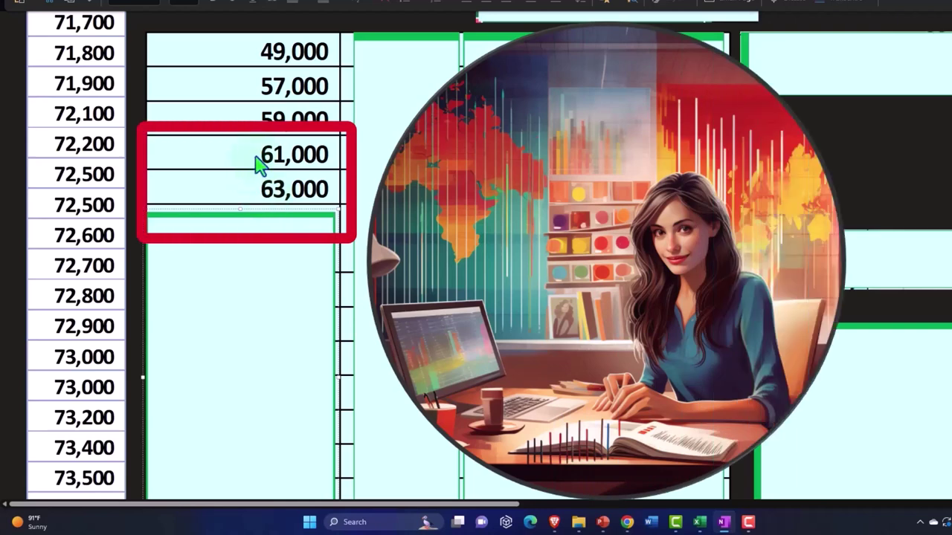
drag(236, 214, 250, 369)
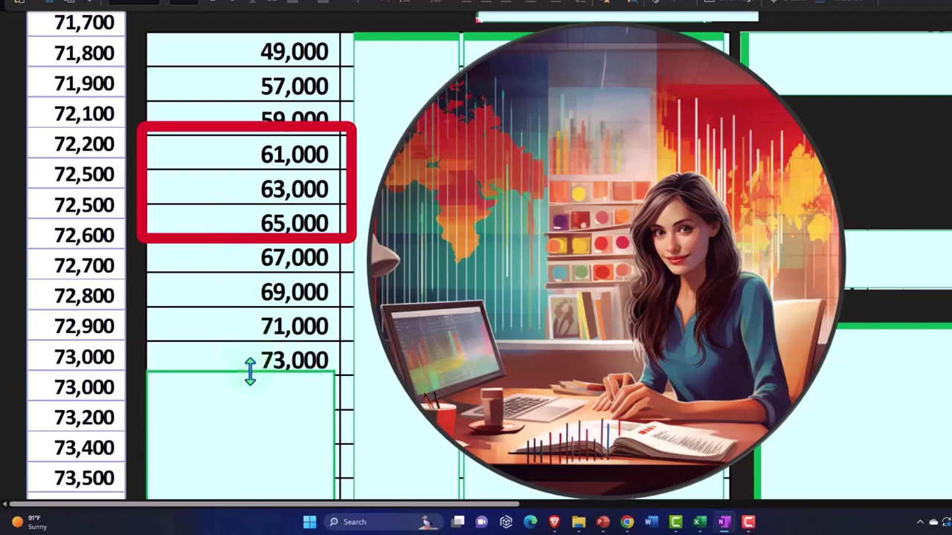
scroll(255, 378, down, 2)
key(Escape)
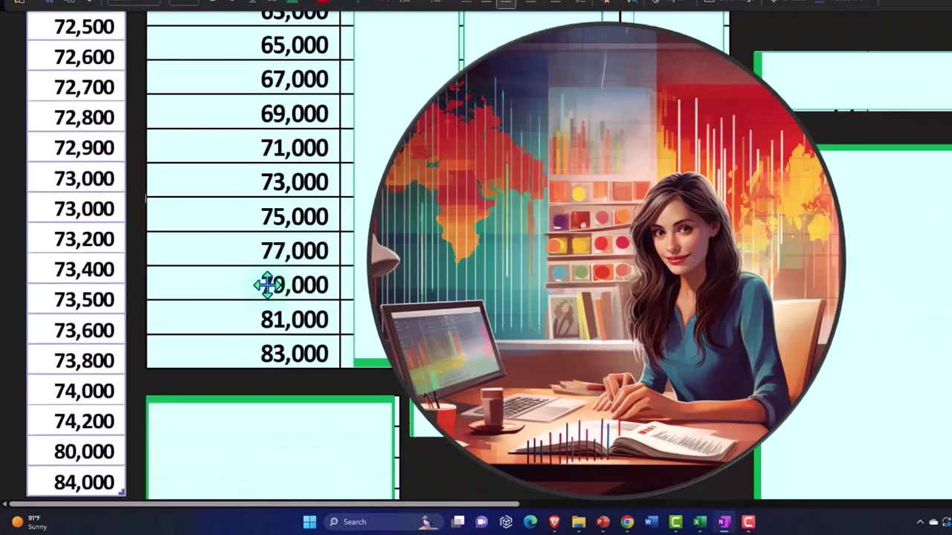